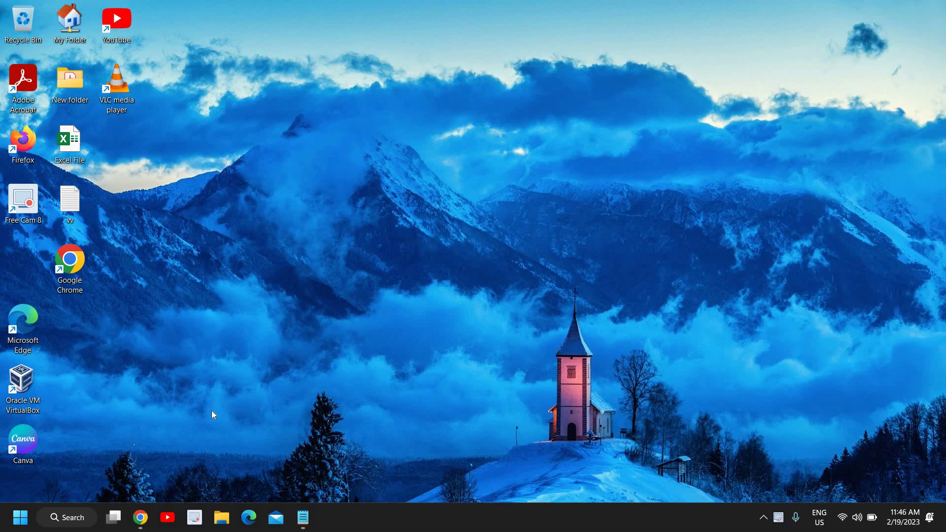
- Open Settings from the Win+X menu and go to System › Display's Related settings
right_click(20, 520)
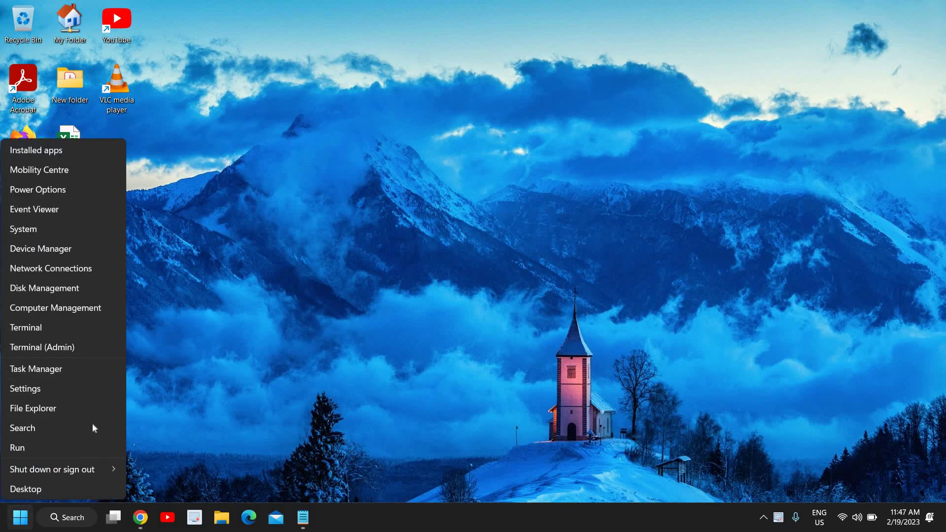
click(27, 392)
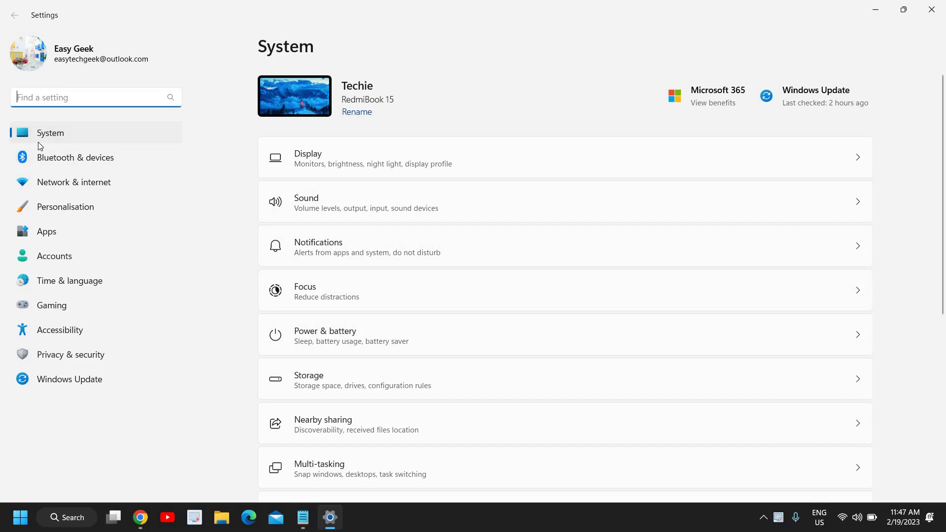
click(62, 138)
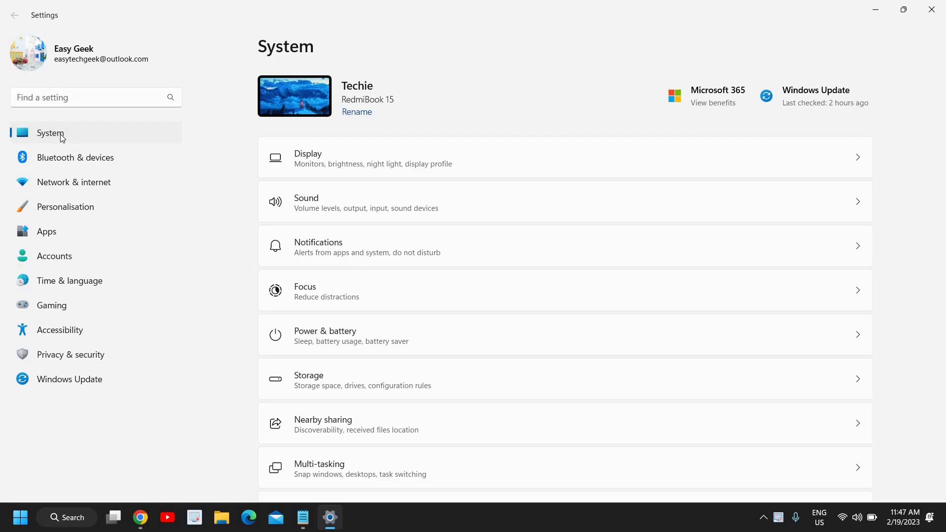
click(367, 171)
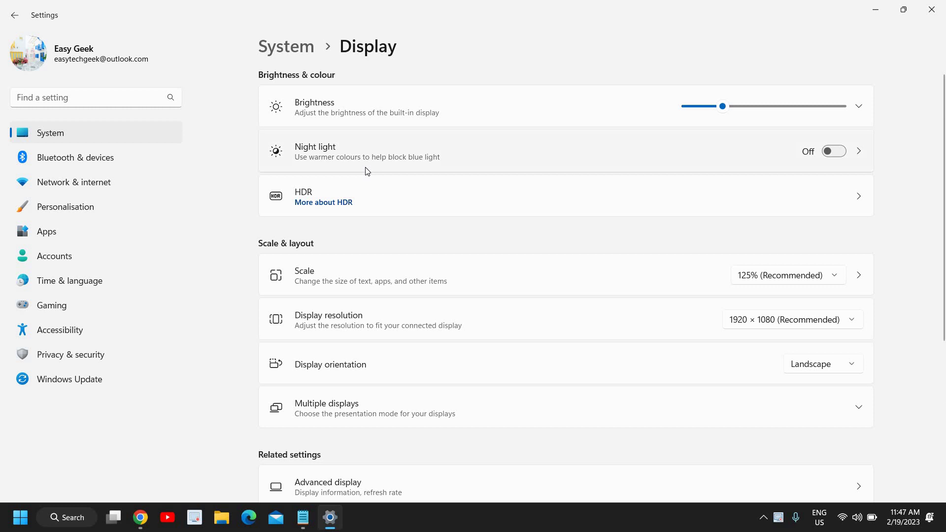
scroll(367, 171, down, 3)
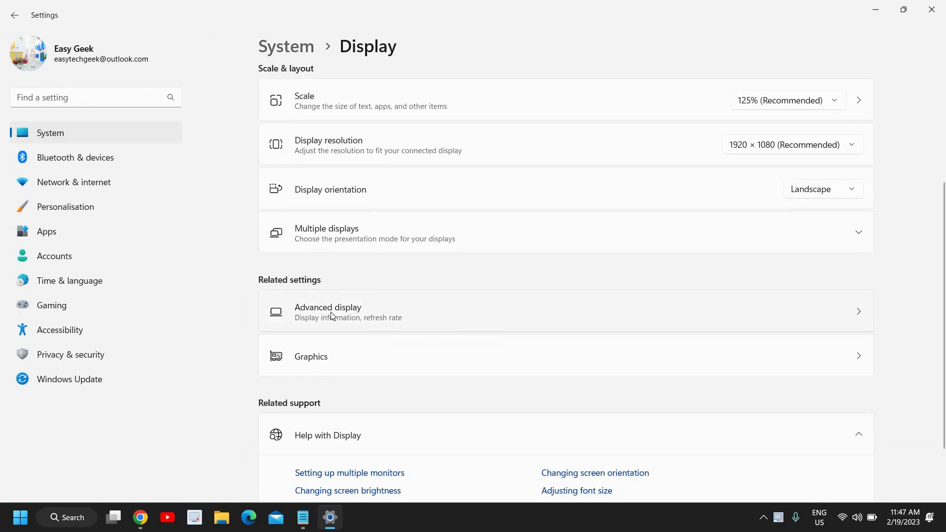
- In Graphics, search 'obs', clear the search, then open VLC media player's graphics preference options
click(319, 361)
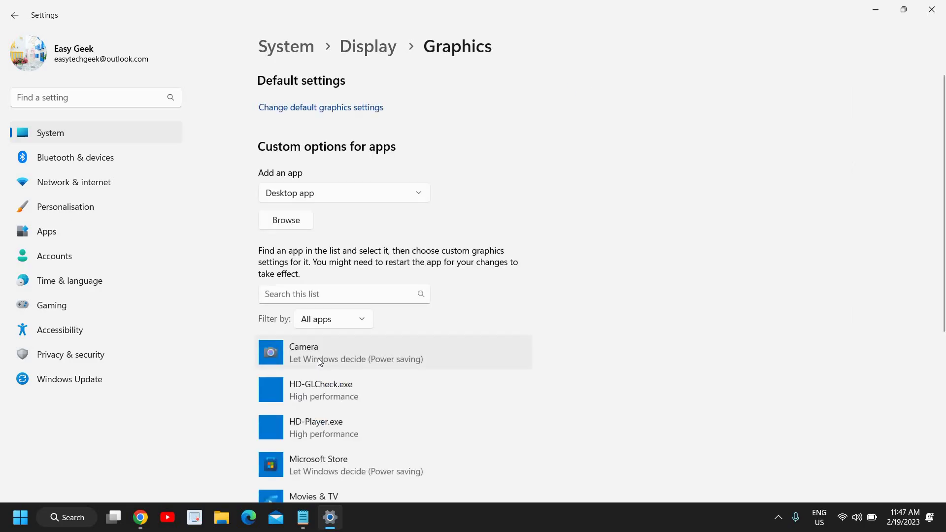
click(306, 297)
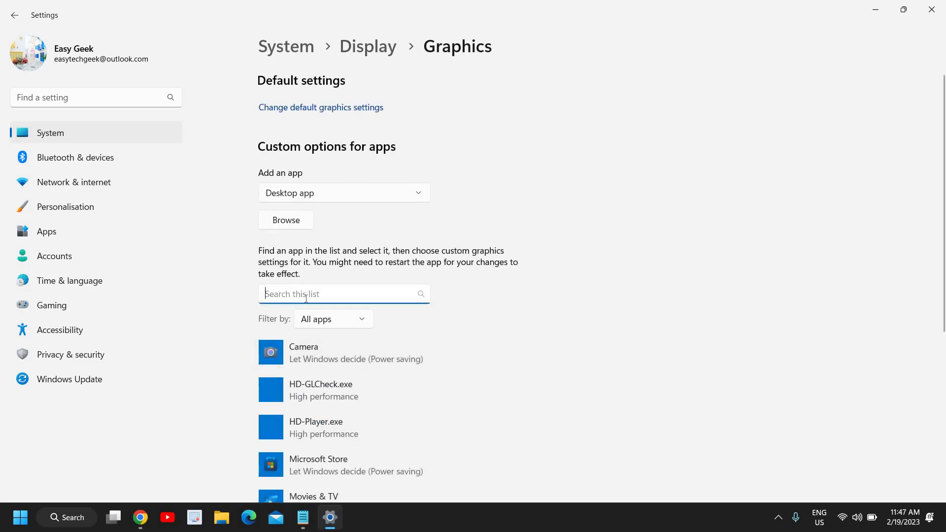
text(obs)
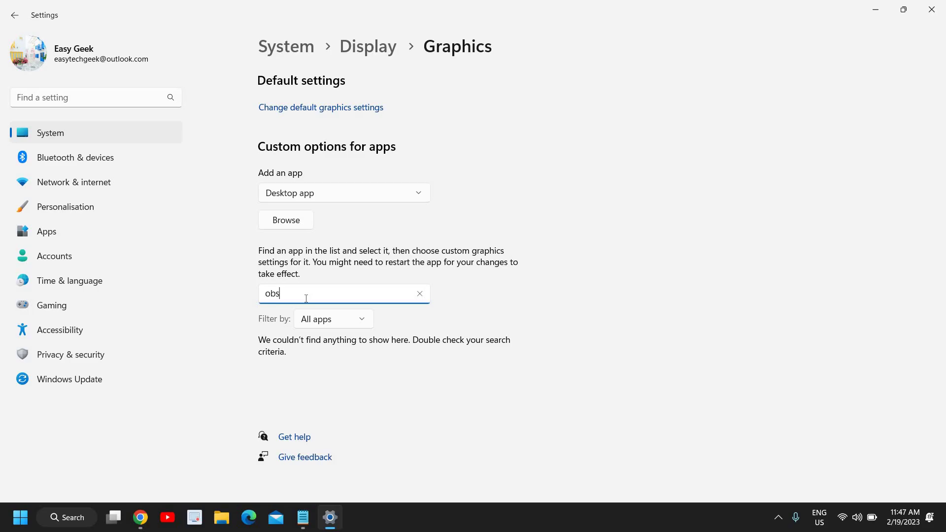
key(BackSpace)
key(BackSpace)
key(BackSpace)
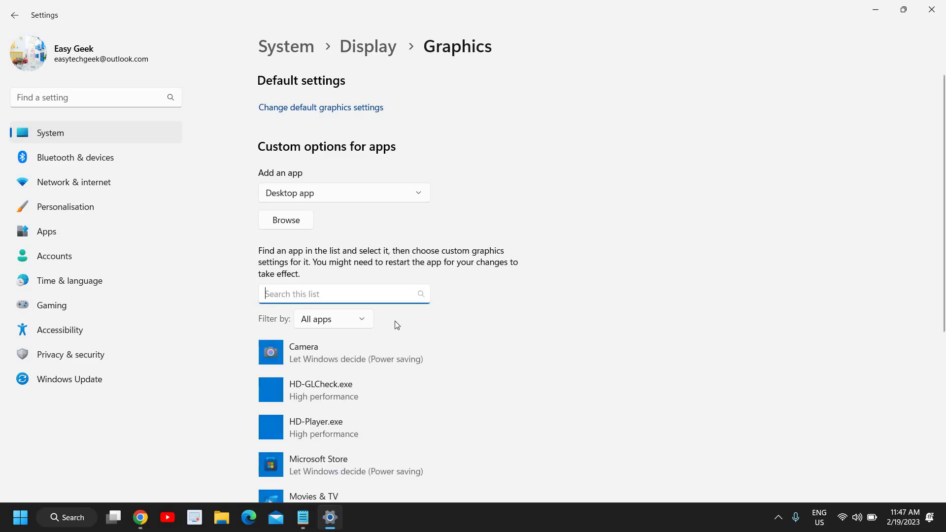
scroll(395, 321, down, 5)
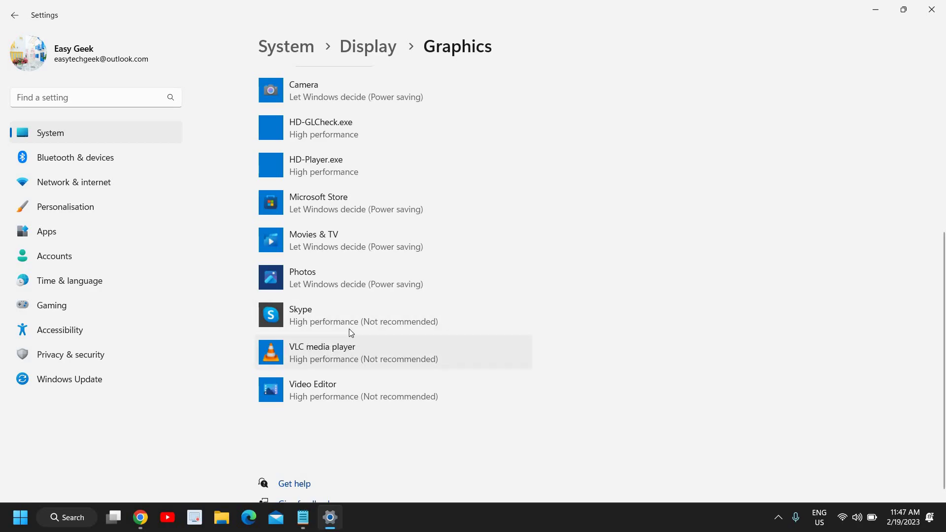
click(316, 353)
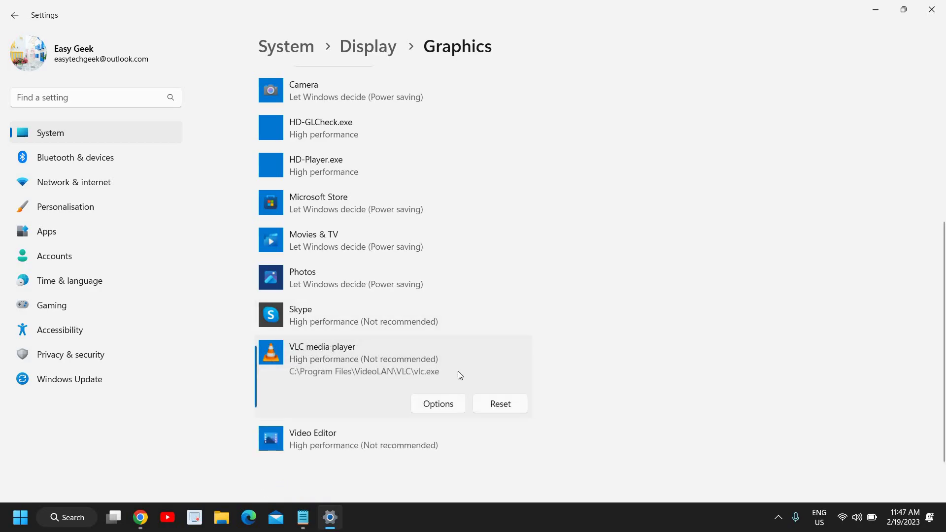
click(431, 404)
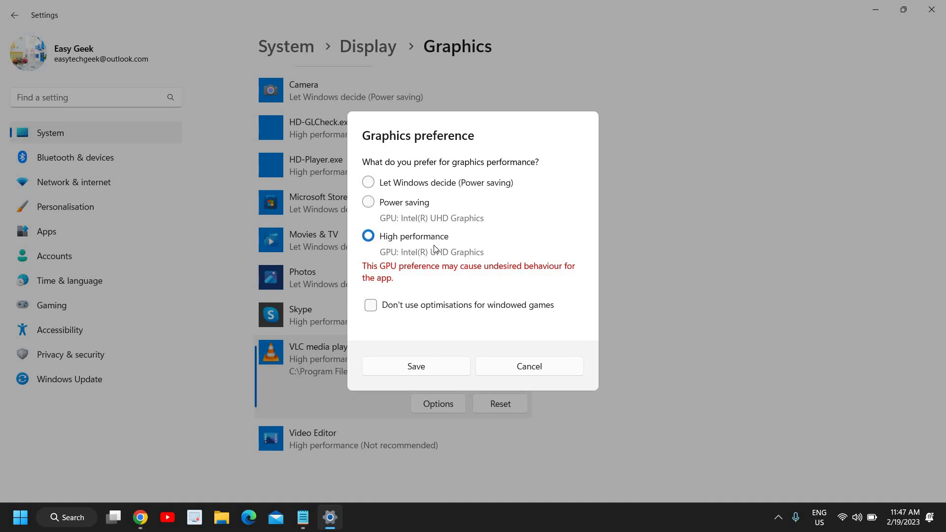
- Save VLC's High performance preference, close Settings, and open Windows Defender Firewall via a 'firewall' search
click(426, 369)
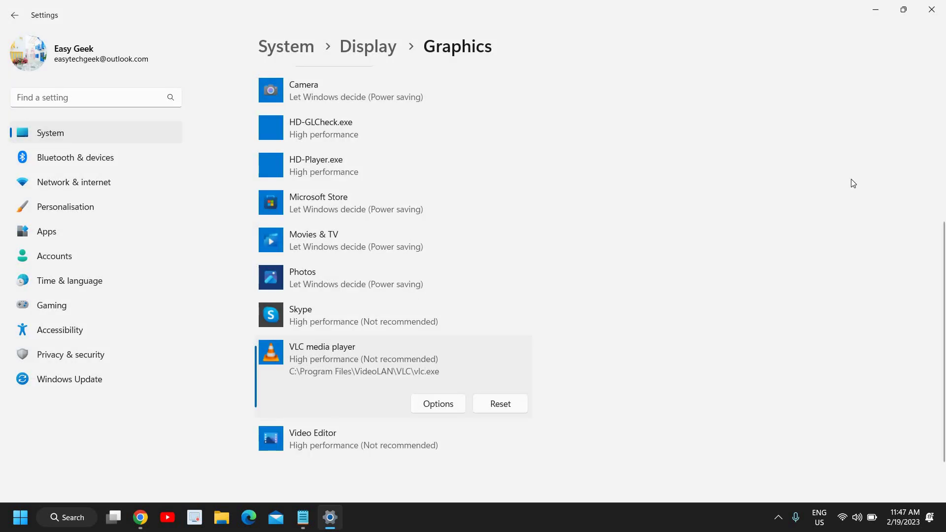
click(943, 10)
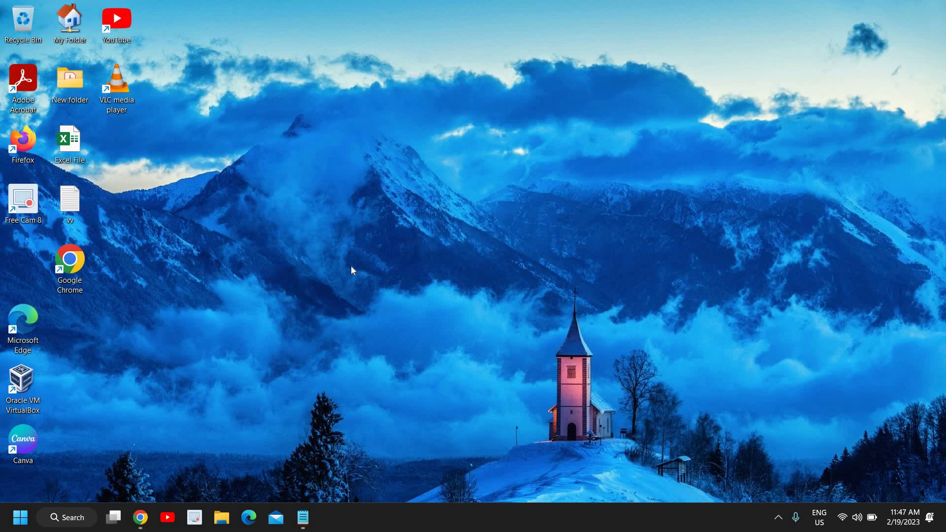
click(65, 525)
text(fir)
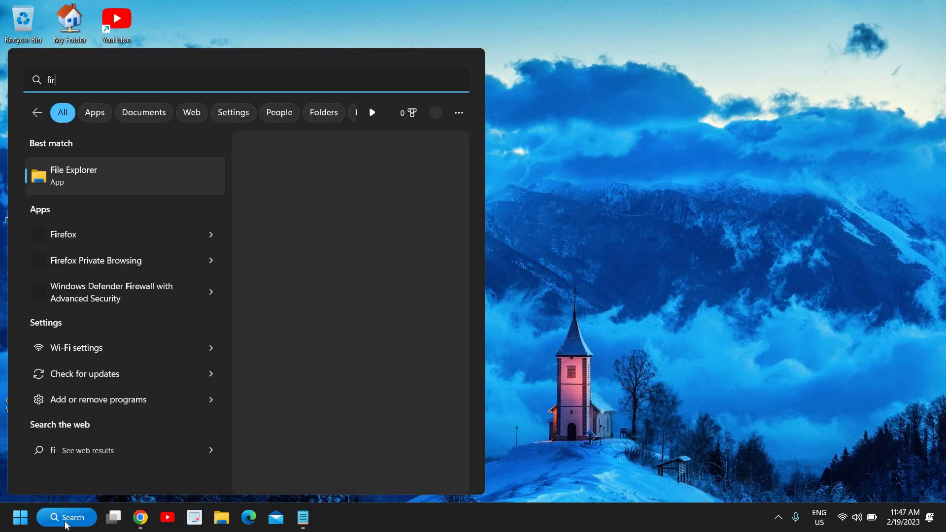
text(ewall)
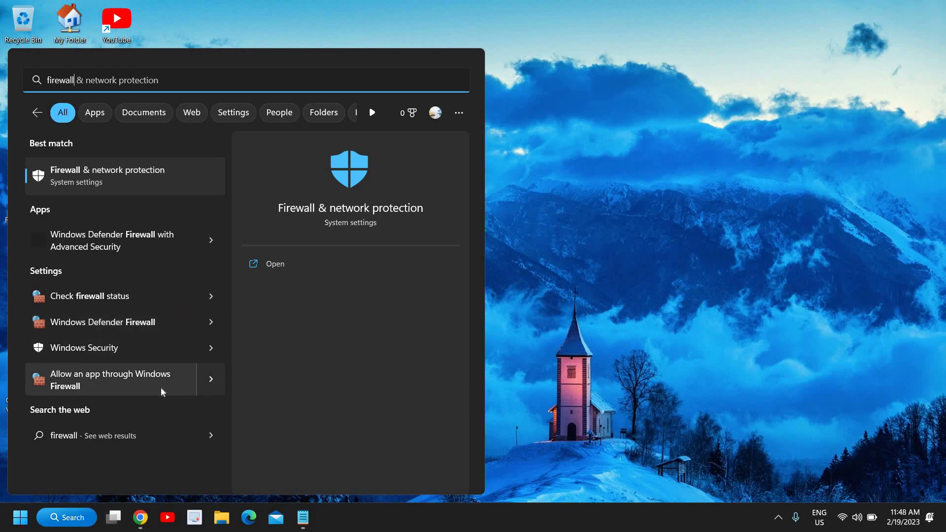
click(104, 327)
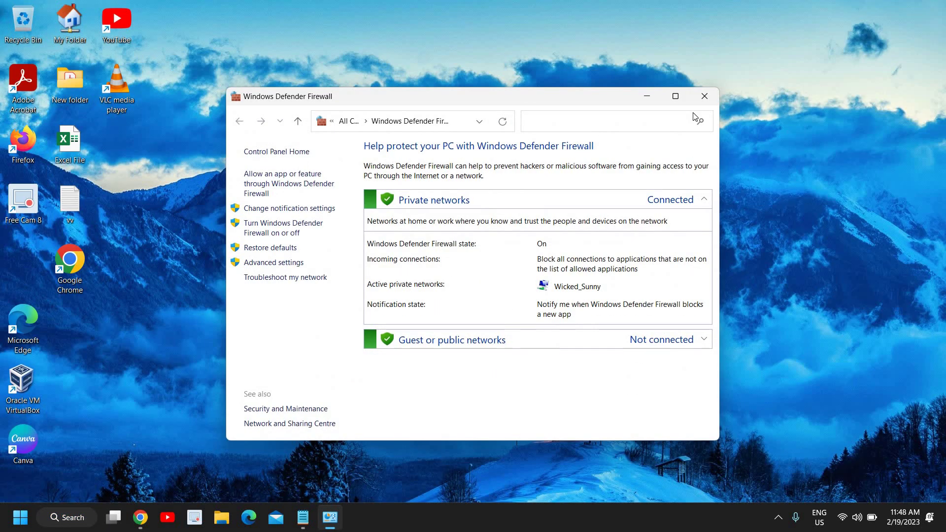
- Maximize the firewall window and open the 'Allow an app or feature' list
click(675, 96)
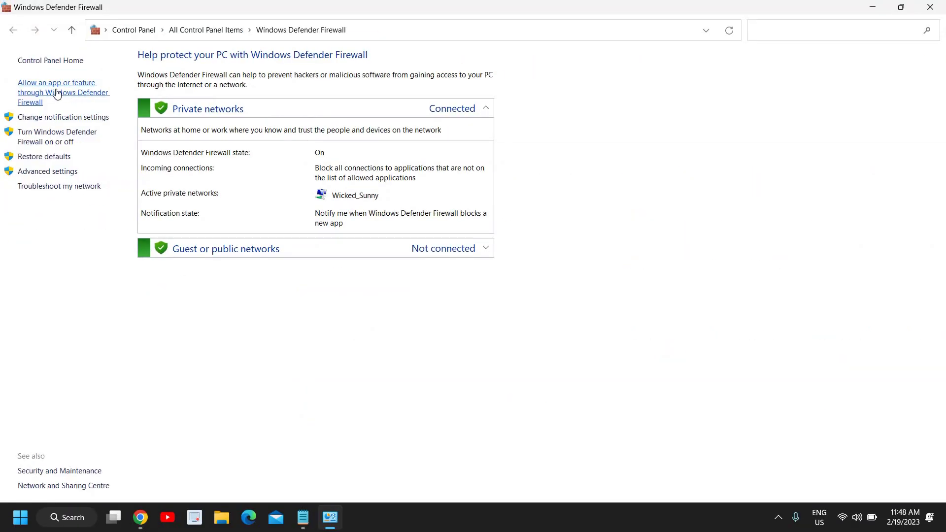
click(57, 94)
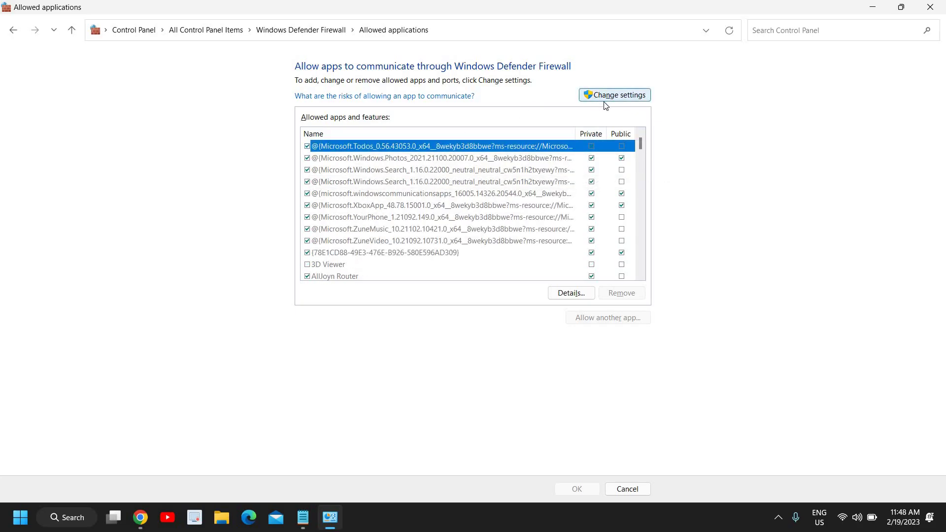
- Unlock the allowed apps list and tick Media Center Extenders for Private networks
click(606, 96)
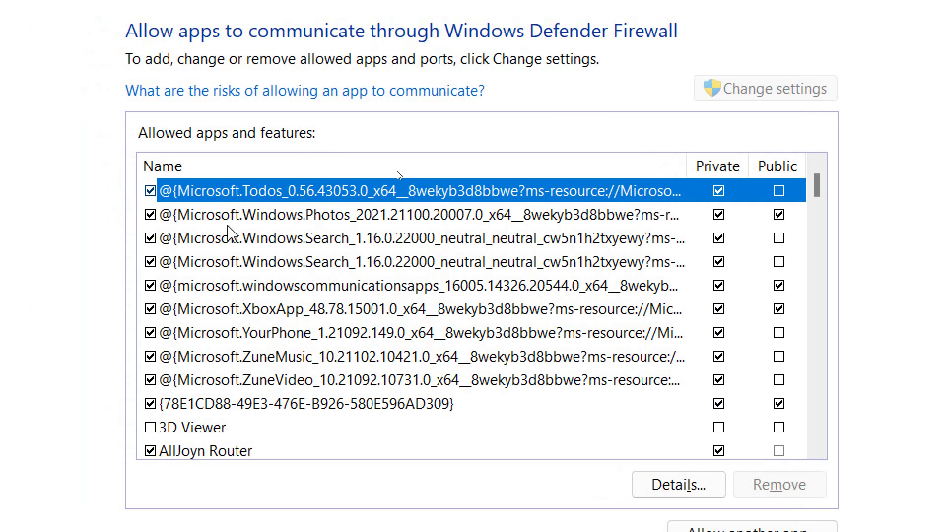
scroll(200, 332, down, 5)
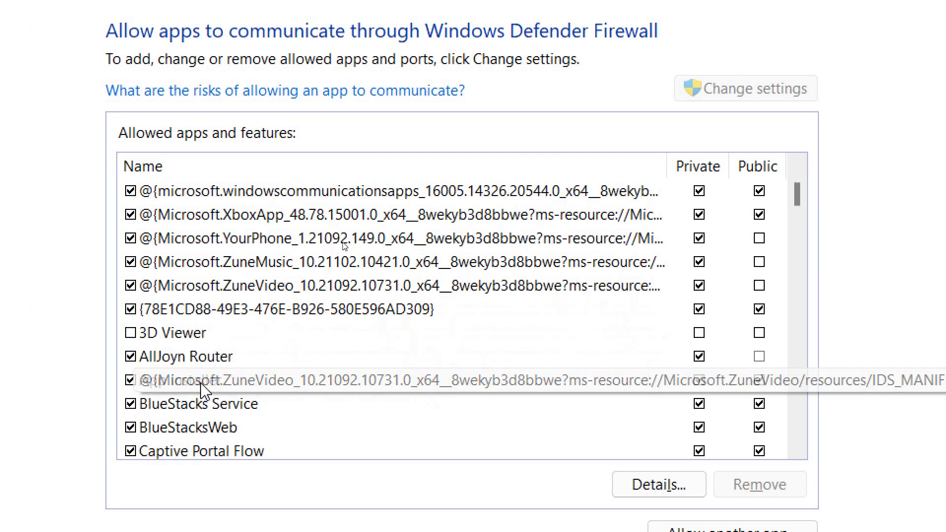
scroll(201, 382, down, 8)
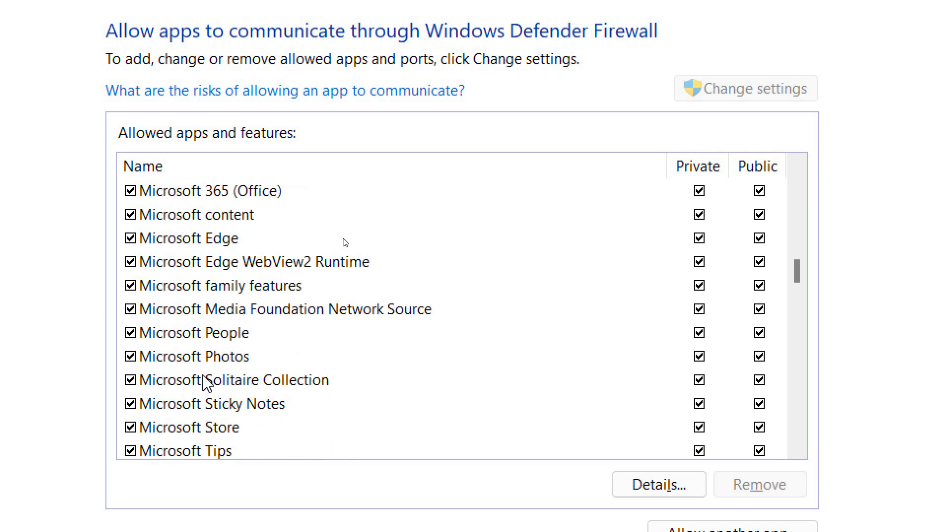
scroll(207, 382, up, 4)
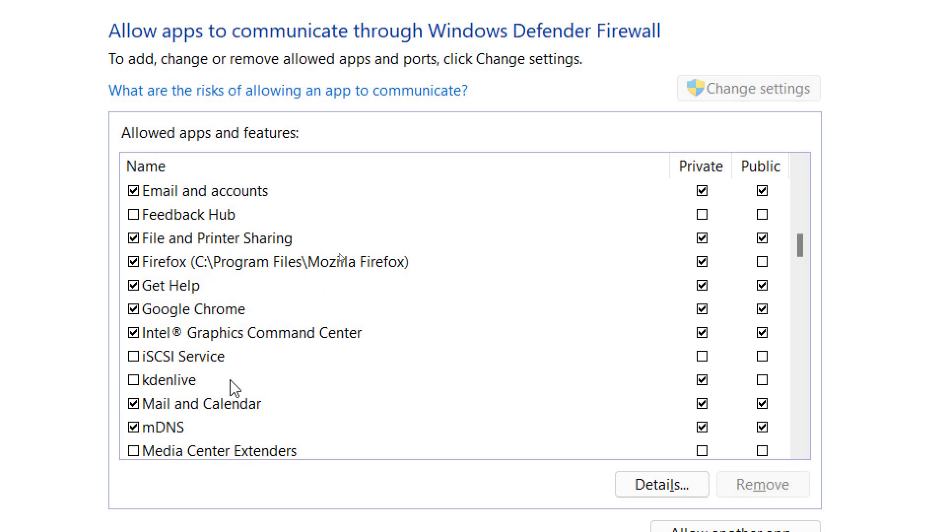
scroll(203, 414, down, 3)
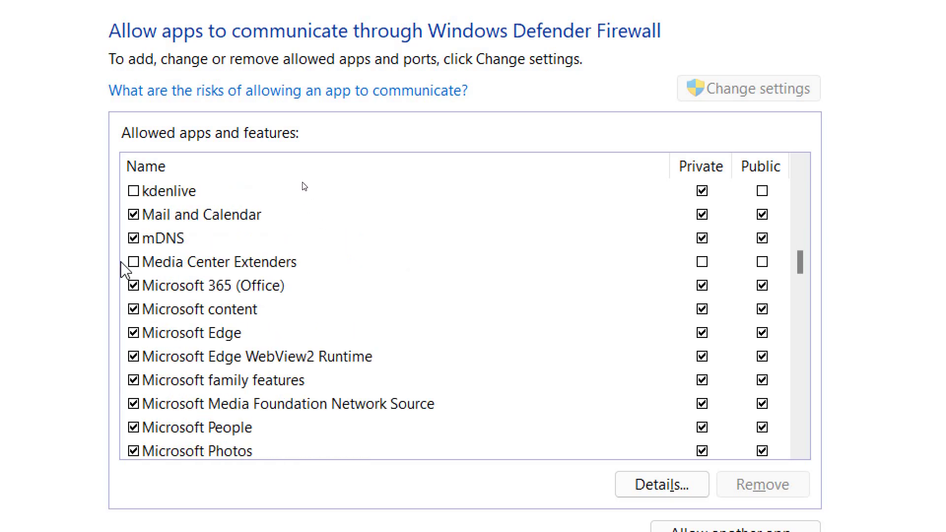
click(133, 261)
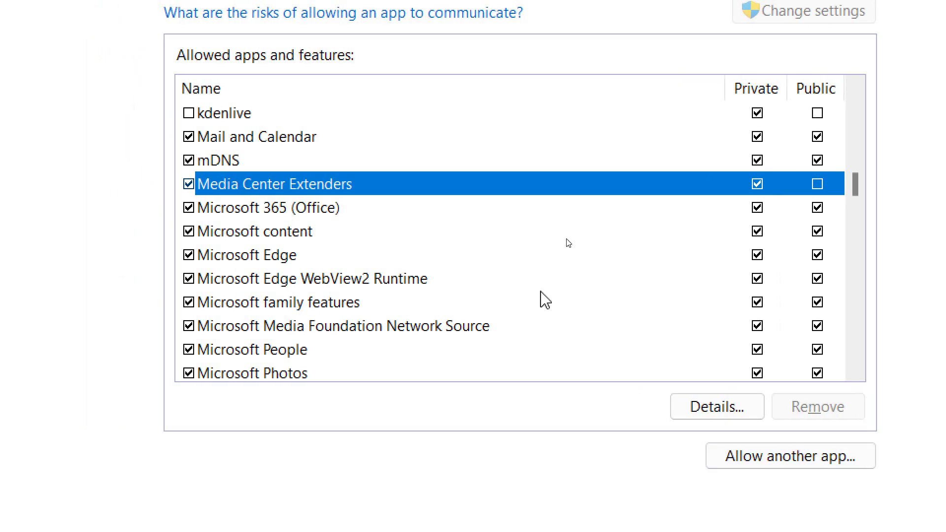
scroll(266, 298, up, 6)
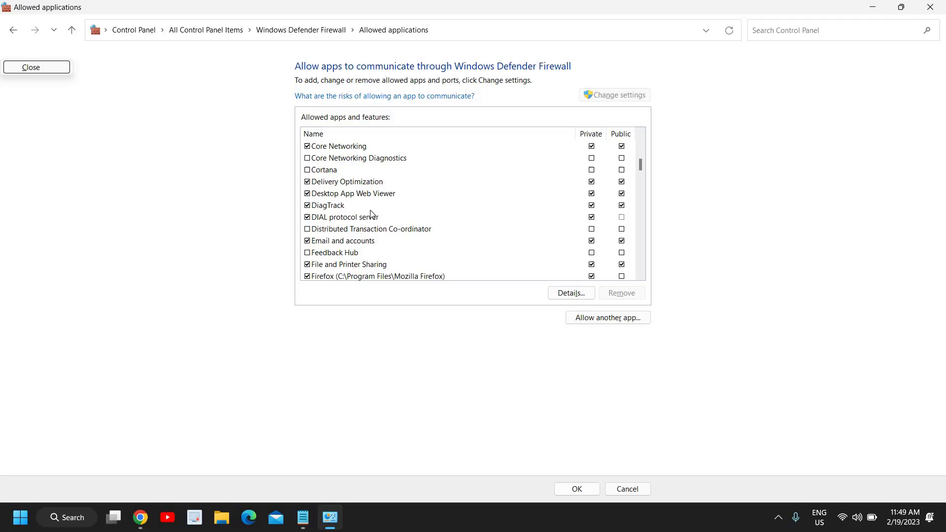
- Browse C:\Program Files for another app, cancel without adding, then tick Cortana for Private networks
click(606, 320)
click(564, 319)
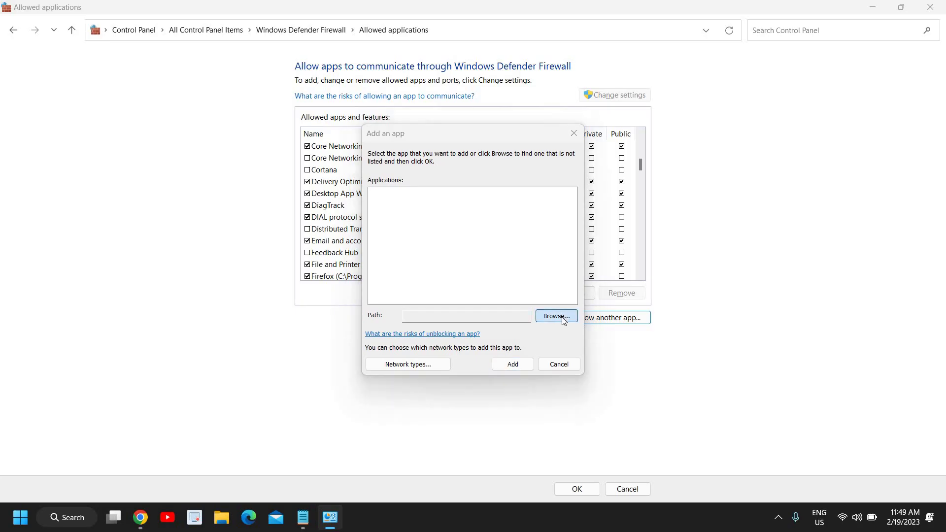
click(413, 360)
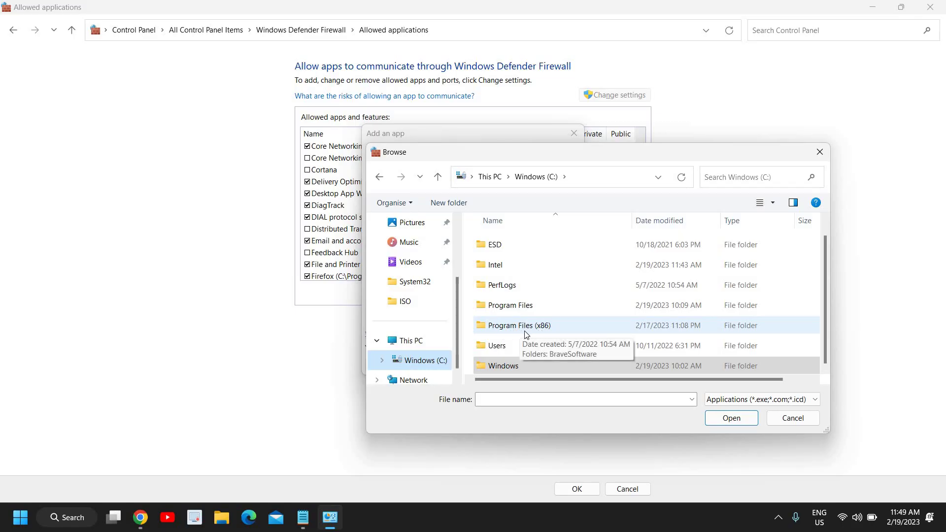
click(513, 309)
double_click(512, 309)
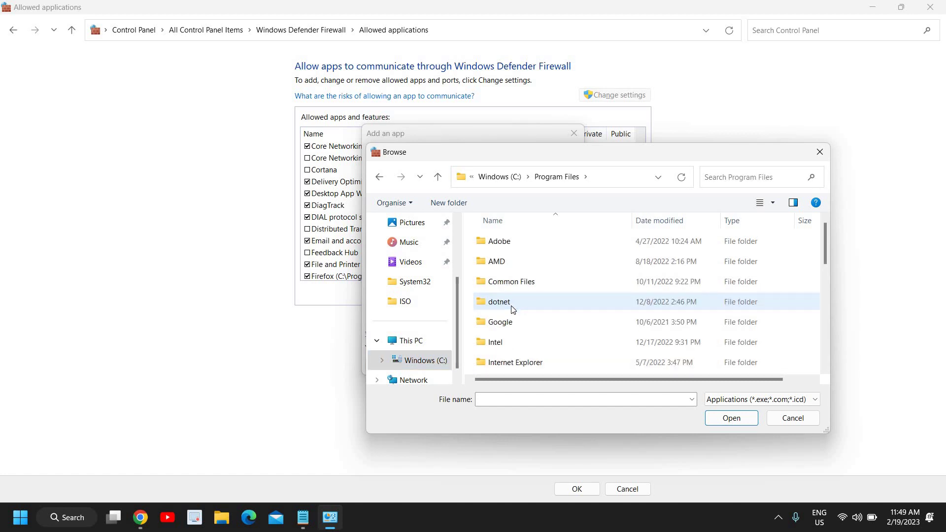
scroll(513, 309, down, 5)
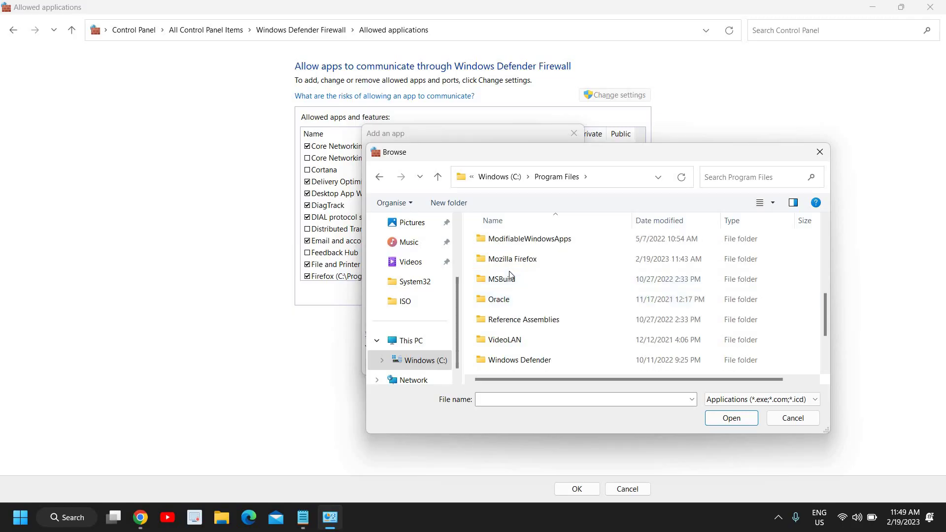
click(511, 277)
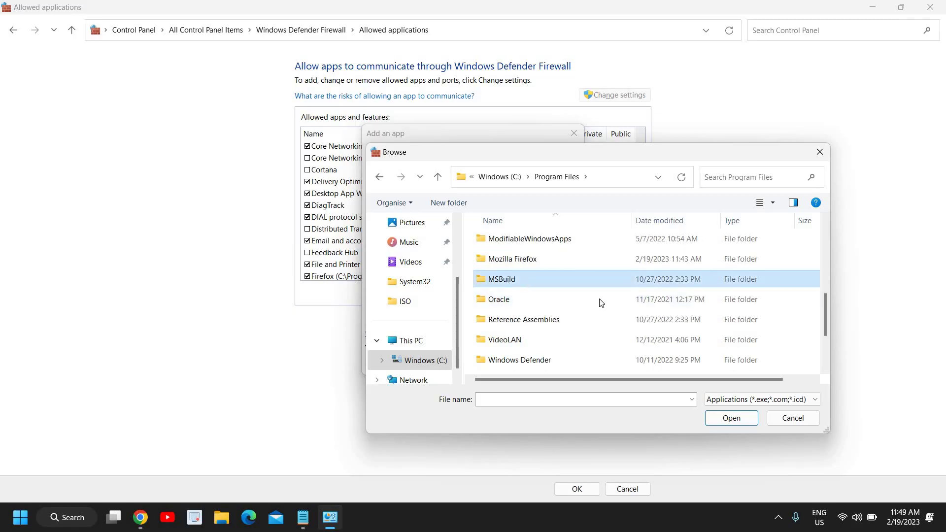
click(790, 418)
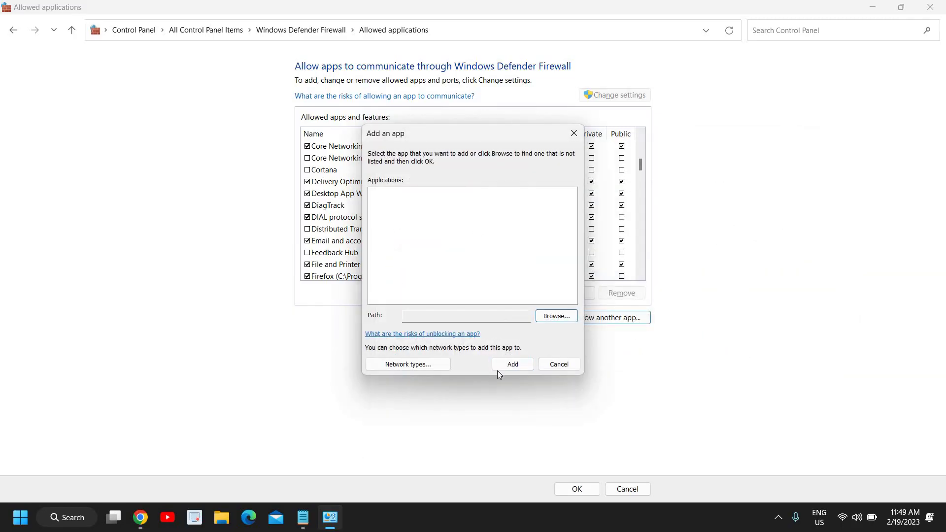
click(551, 366)
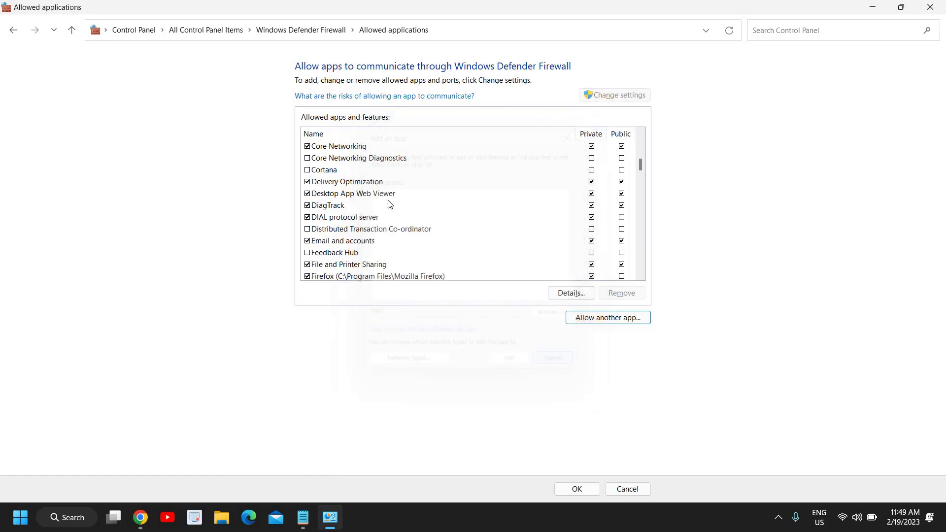
click(592, 170)
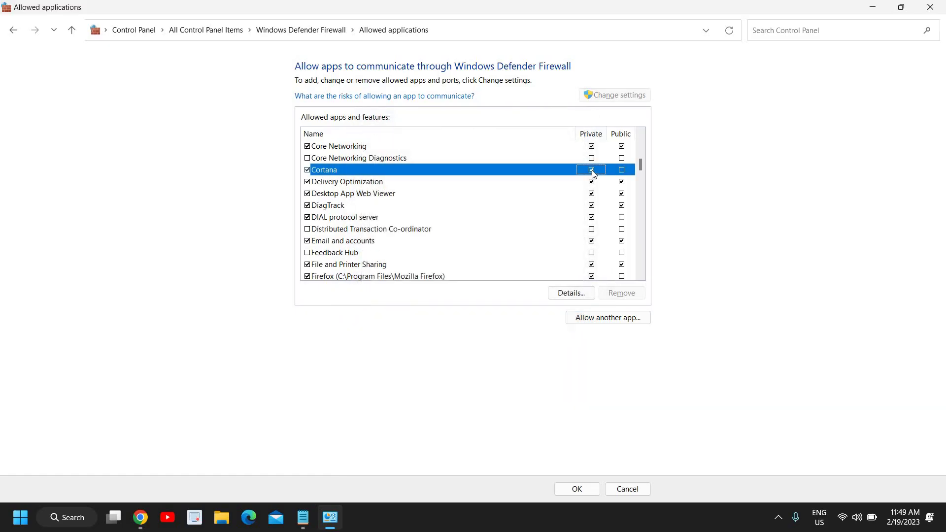
- Confirm the allowed-app changes with OK, close the Firewall window, and dismiss Chrome's shortcut menu
click(577, 488)
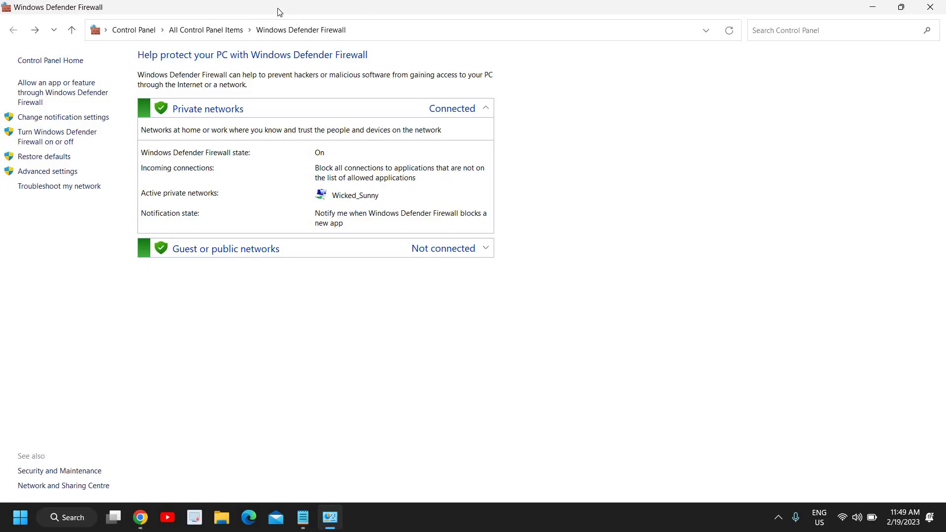
click(931, 6)
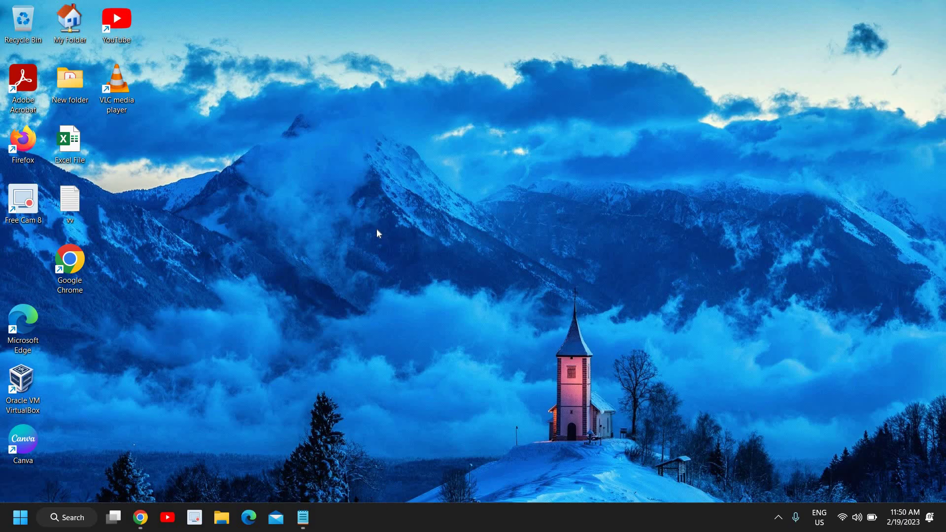
right_click(74, 264)
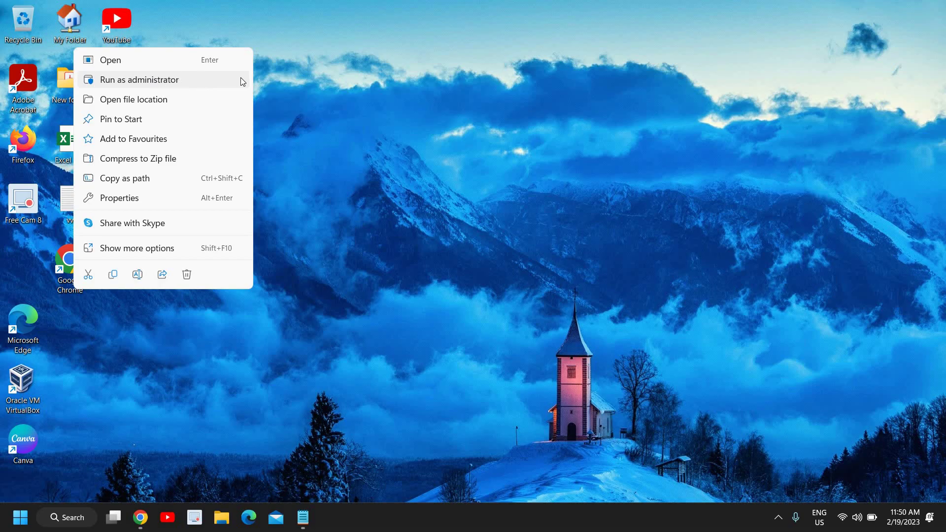
click(484, 91)
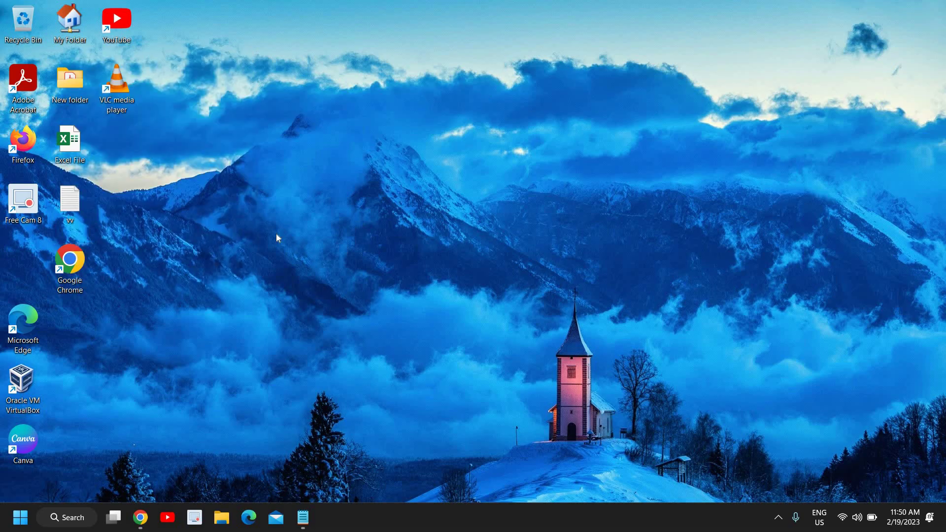
- Search 'cmd', open Command Prompt as administrator, and enter sfc /scannow at the prompt
click(70, 520)
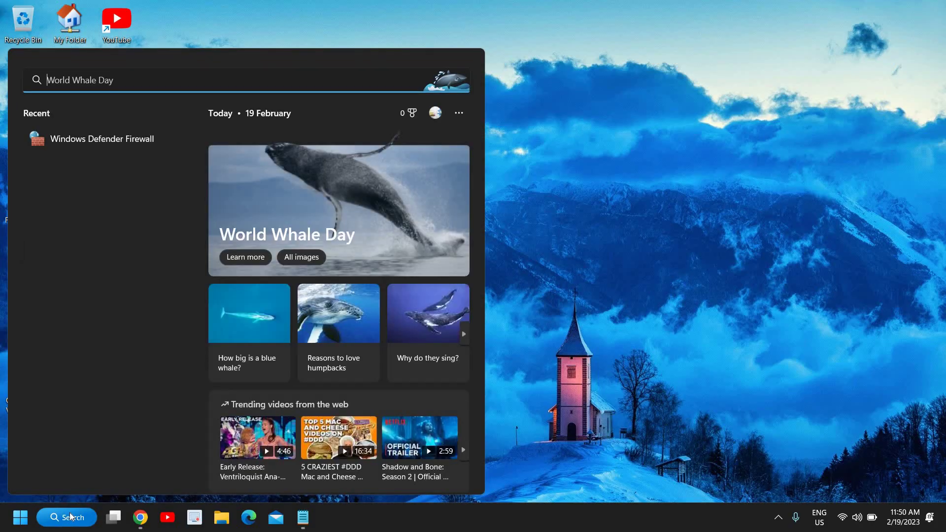
text(cmd)
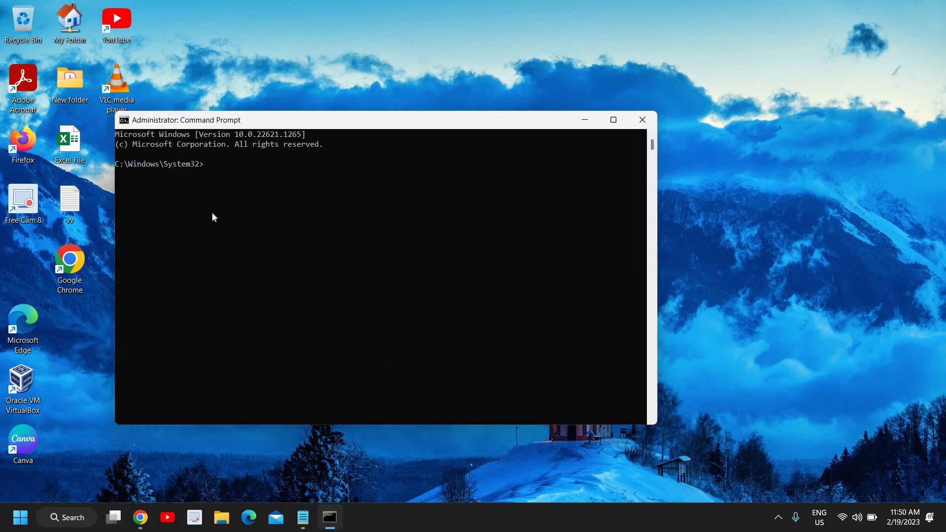
text(sfc /scannow)
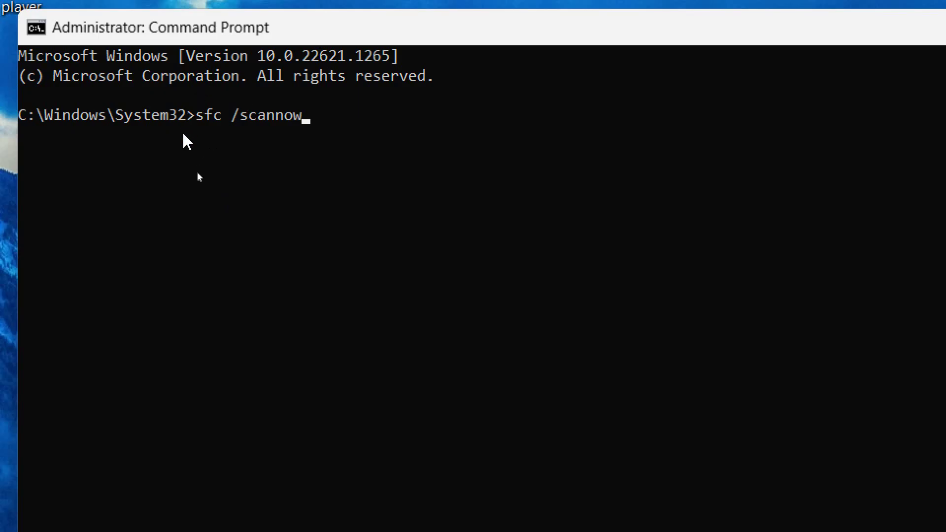
- Run sfc /scannow until verification begins, then close the Command Prompt window
key(Return)
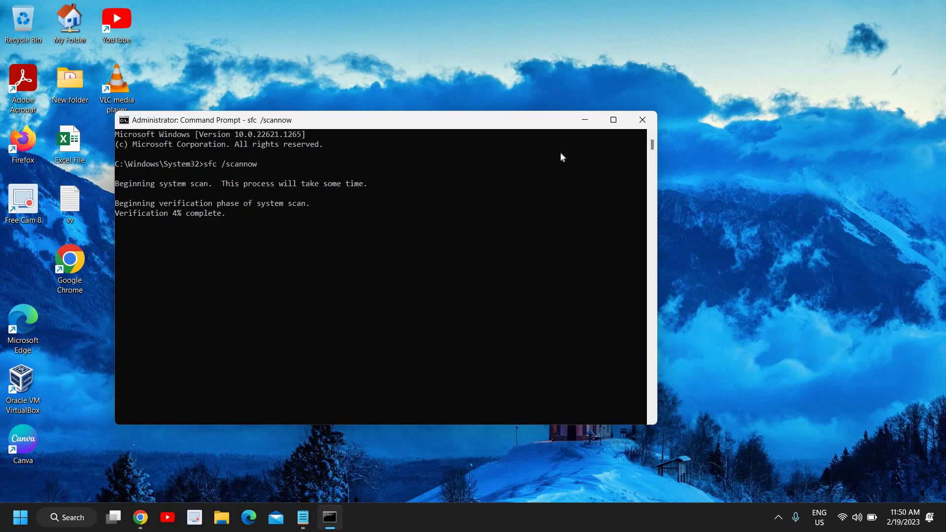
click(642, 120)
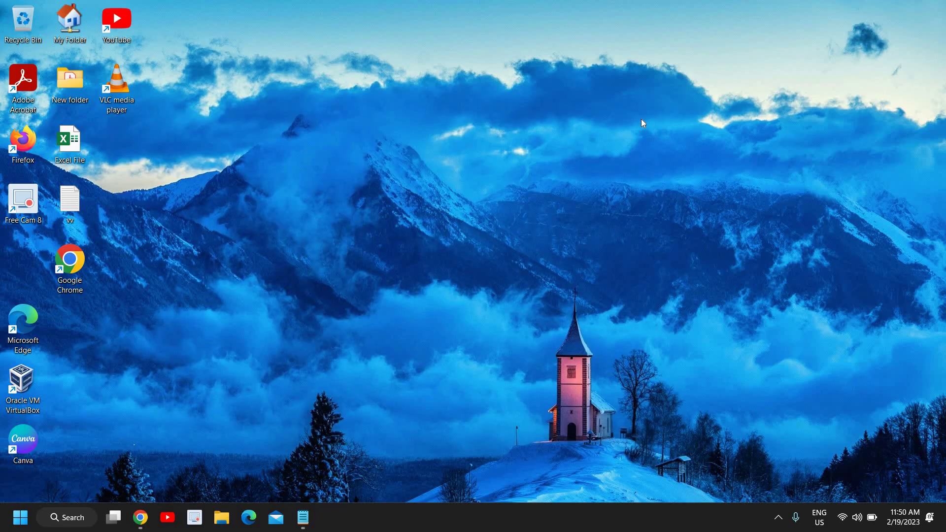